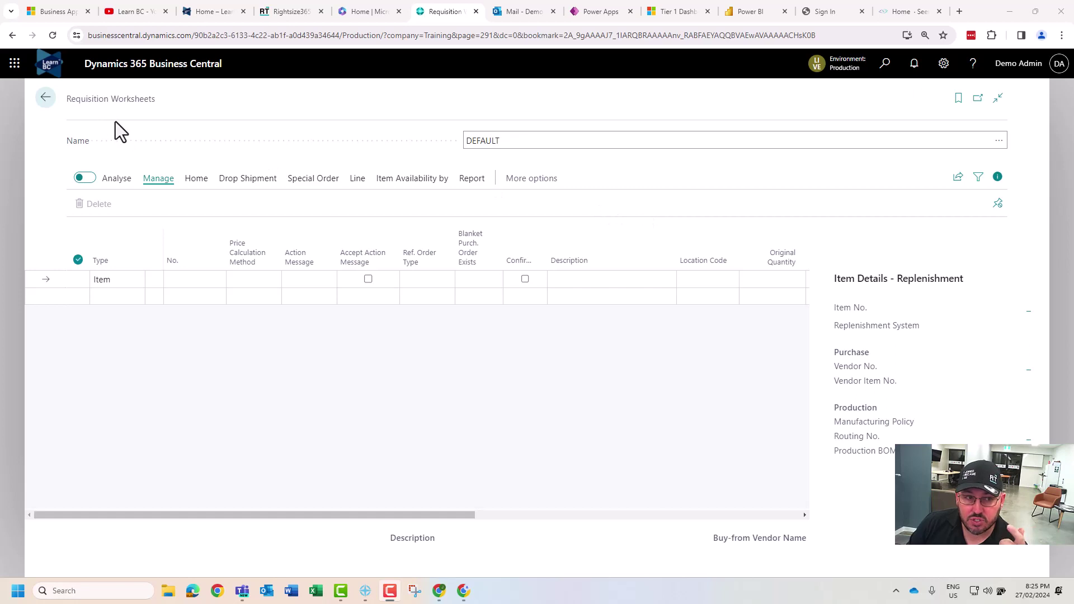
# Open Calculate Plan for the DEFAULT requisition worksheet and keep the default values from the last used options and filters.
pyautogui.click(195, 179)
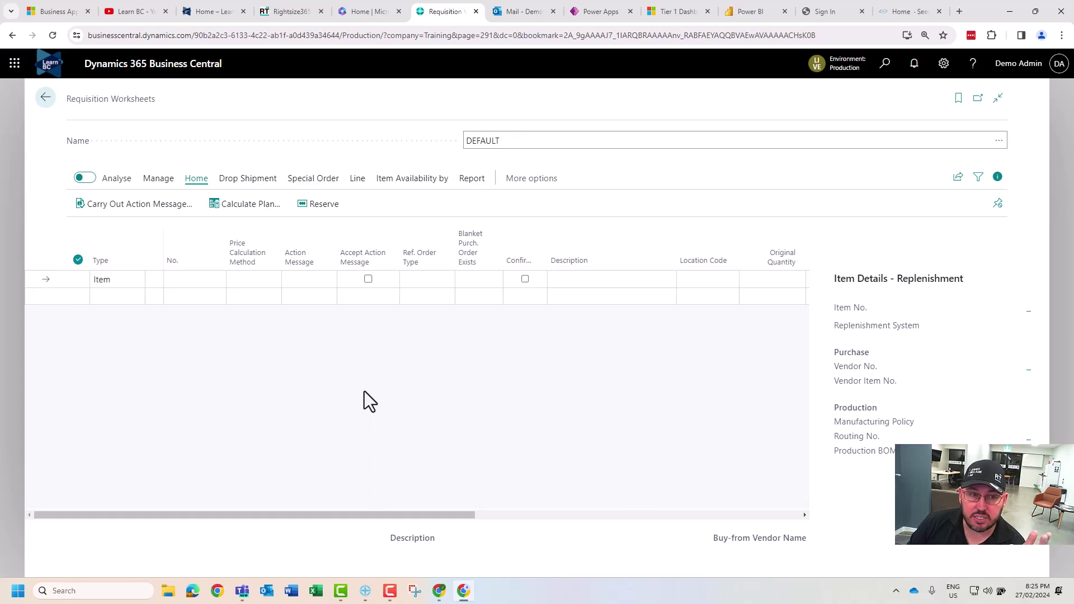
pyautogui.click(249, 207)
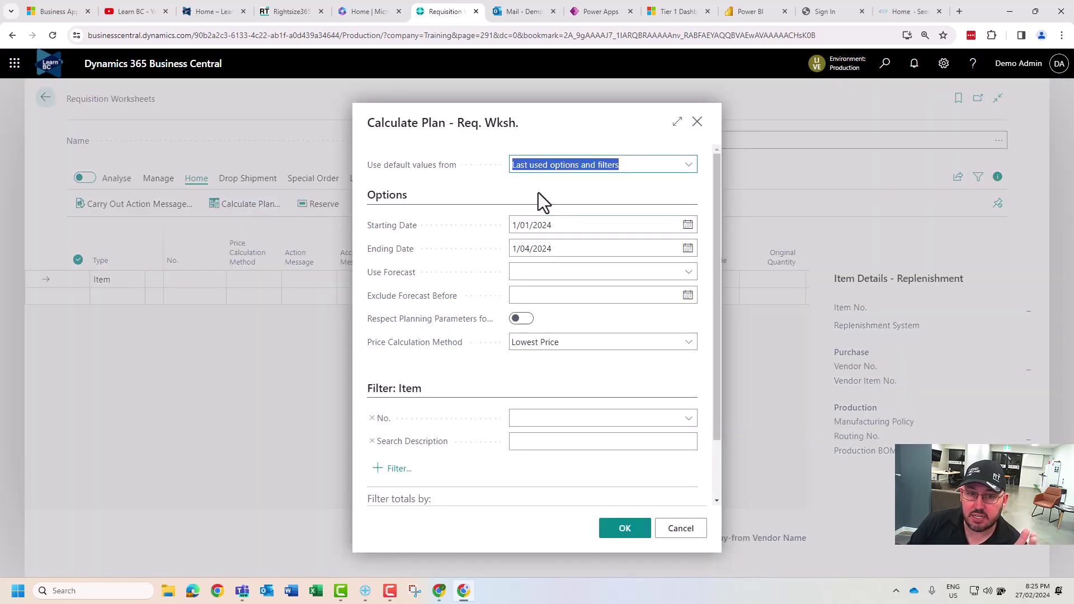
pyautogui.click(690, 165)
pyautogui.click(480, 191)
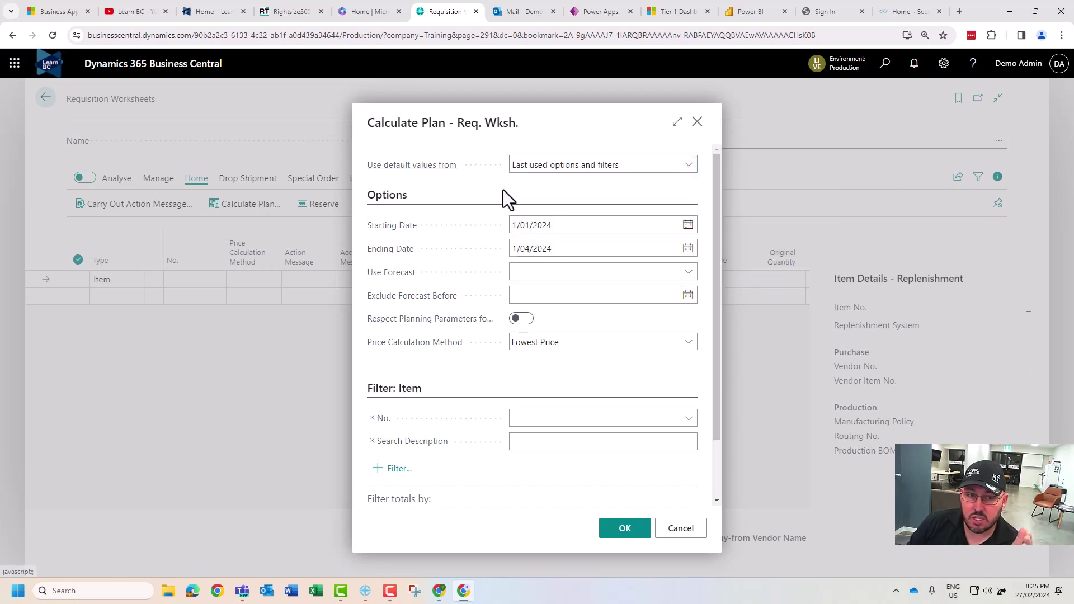
# Review the plan's starting date, ending date and price calculation method.
pyautogui.click(568, 227)
pyautogui.click(567, 246)
pyautogui.click(571, 224)
pyautogui.click(570, 249)
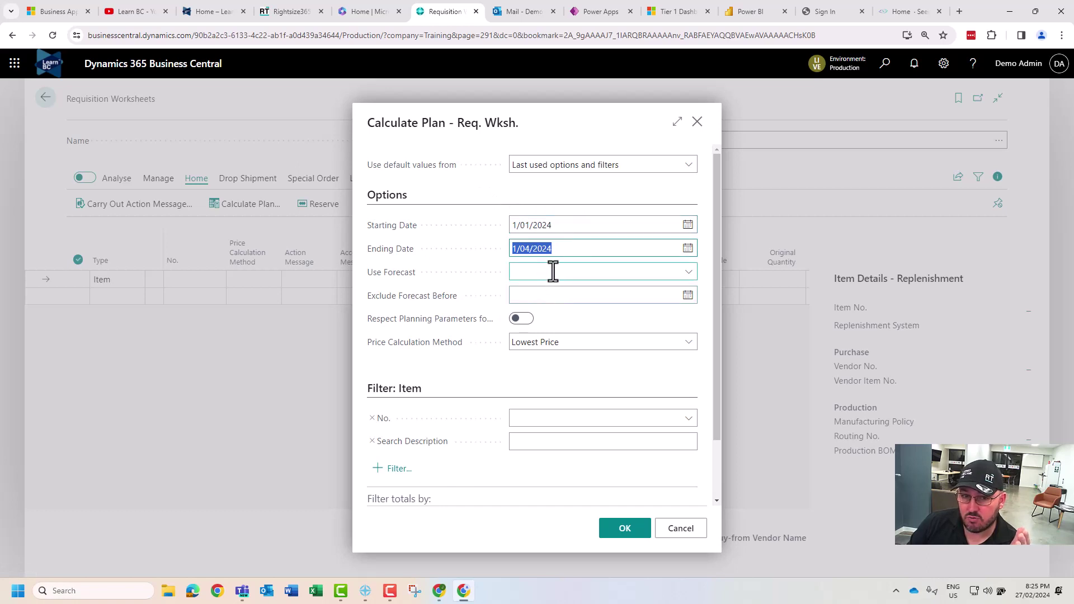
pyautogui.click(557, 344)
pyautogui.click(557, 343)
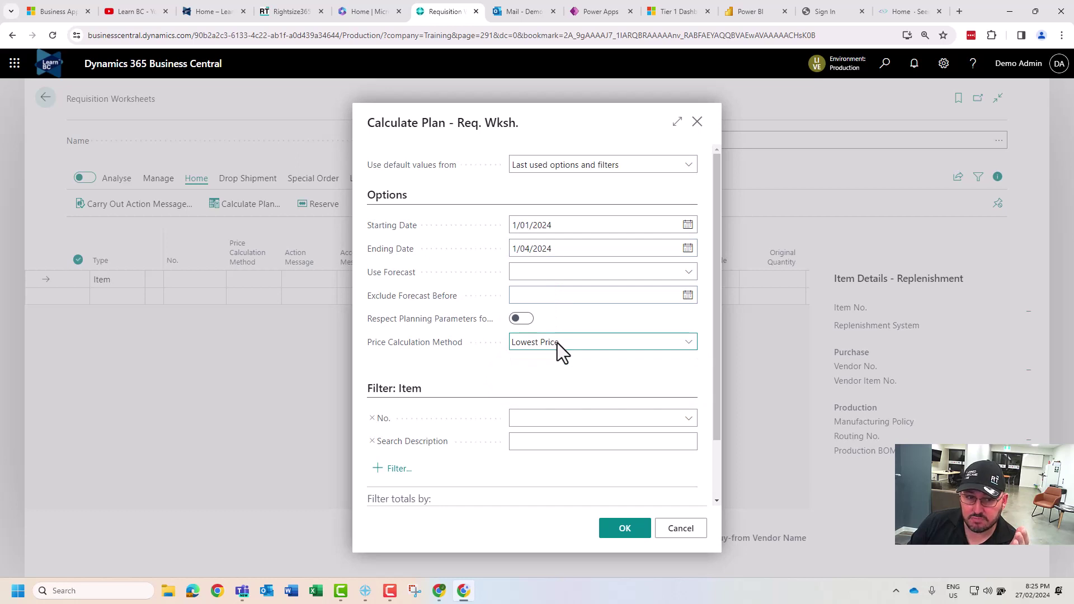
# Add a Vendor No. field to the item filters of the plan calculation.
pyautogui.scroll(-1, 564, 350)
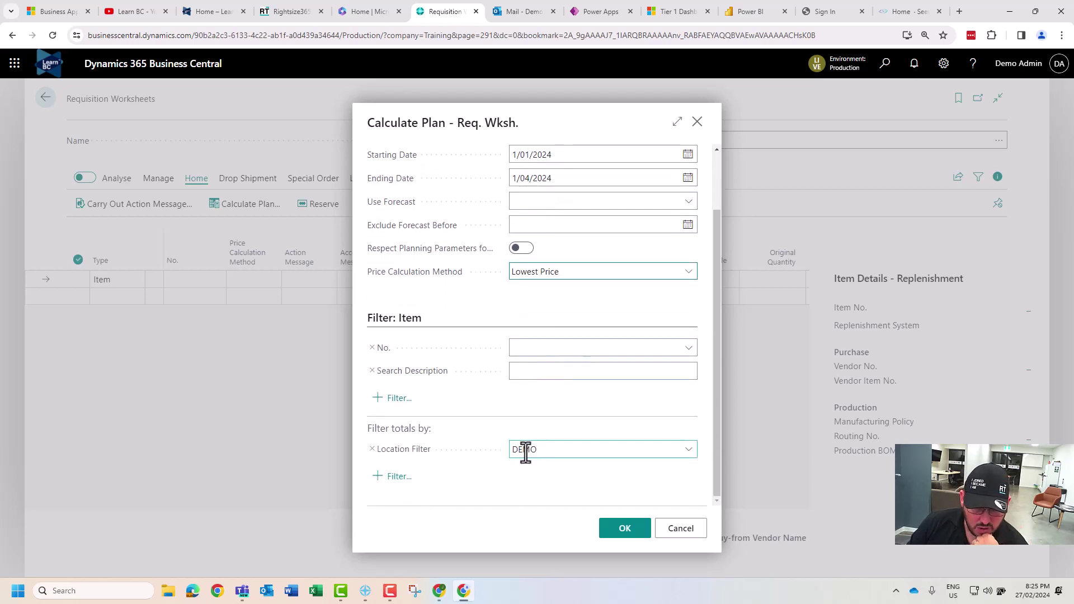
pyautogui.click(398, 398)
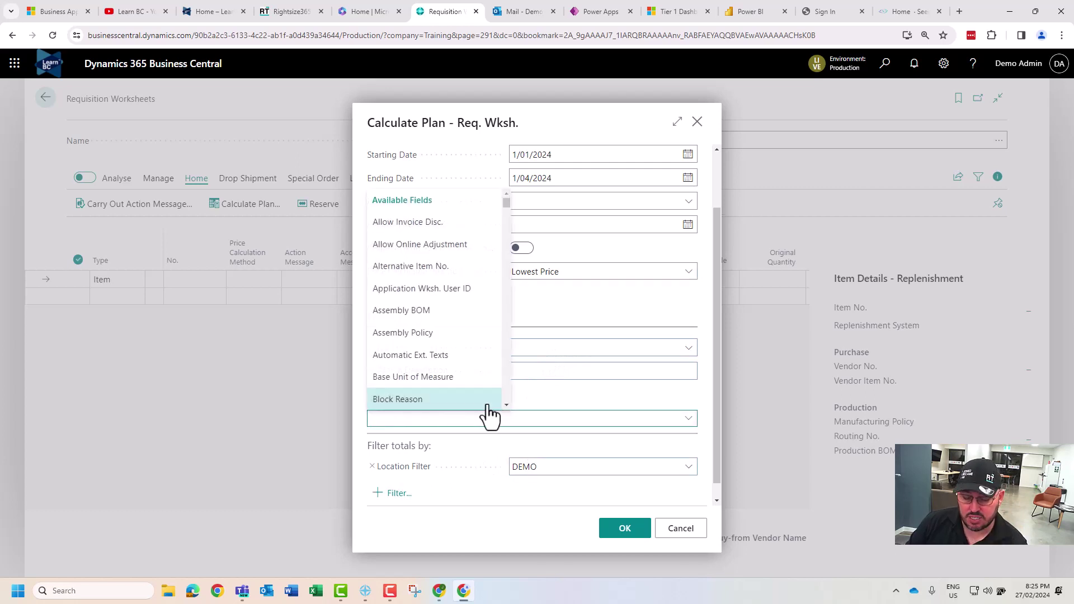
pyautogui.write('vendor no')
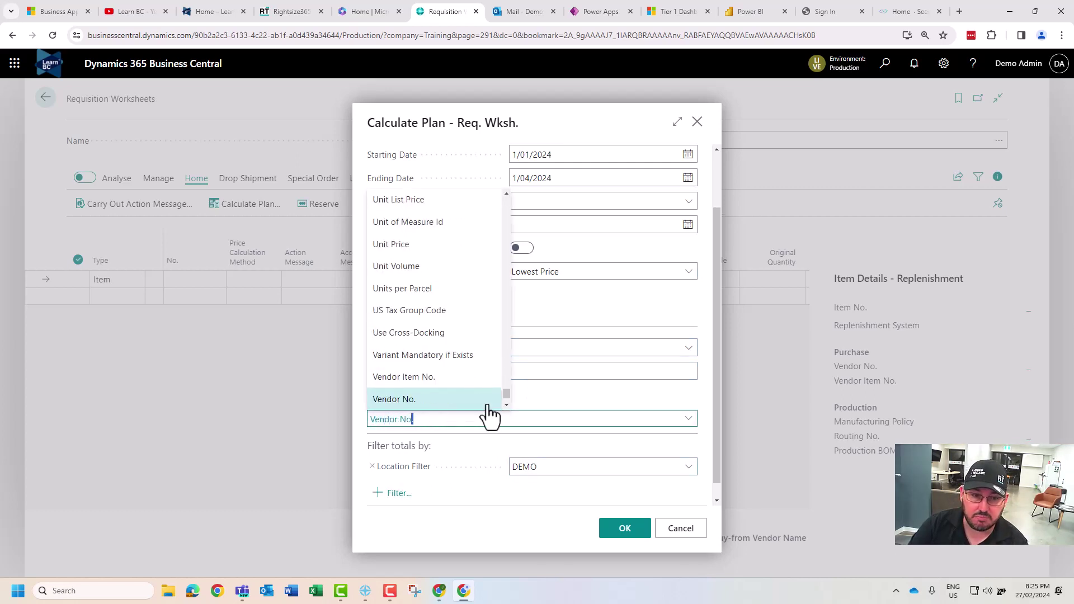
pyautogui.press('Return')
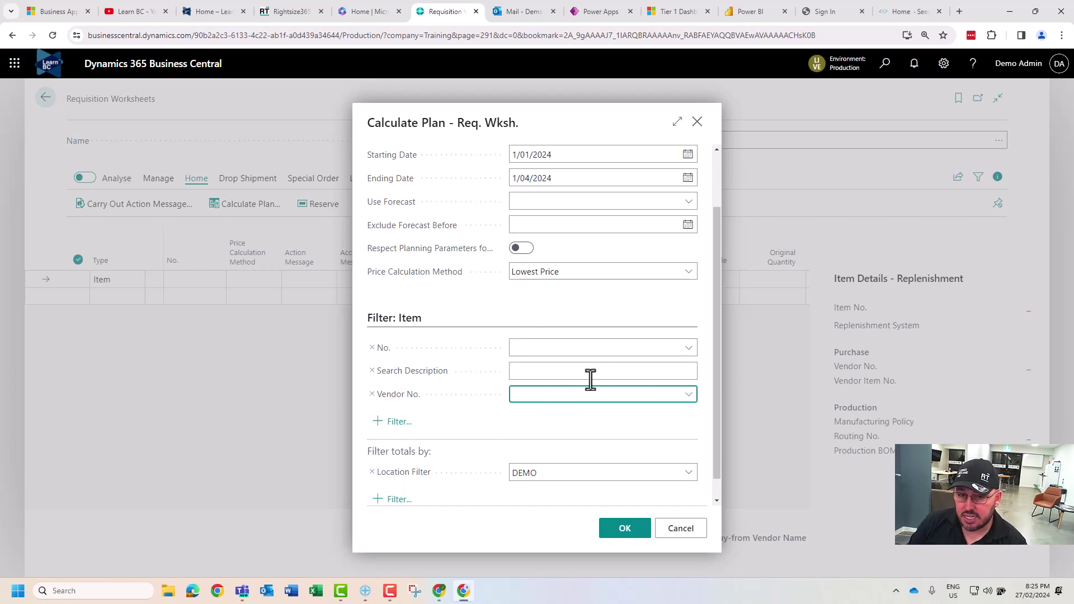
# Run the plan calculation for 1/01/2024 to 1/04/2024 with Lowest Price and location filter DEMO, leaving the vendor filter blank.
pyautogui.scroll(2, 533, 359)
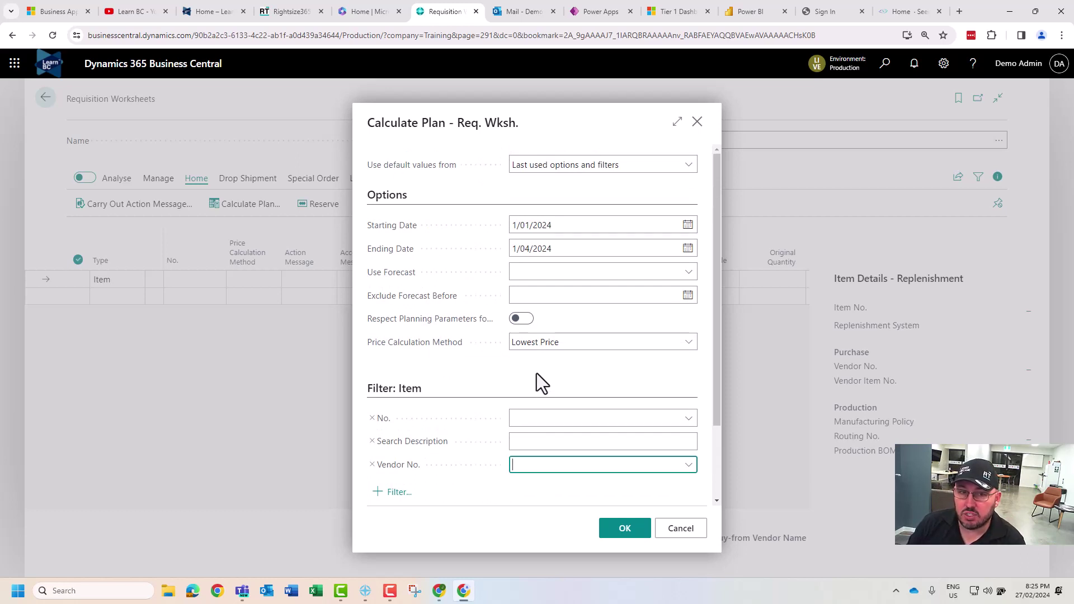
pyautogui.scroll(-2, 536, 374)
pyautogui.scroll(2, 536, 373)
pyautogui.scroll(-2, 537, 374)
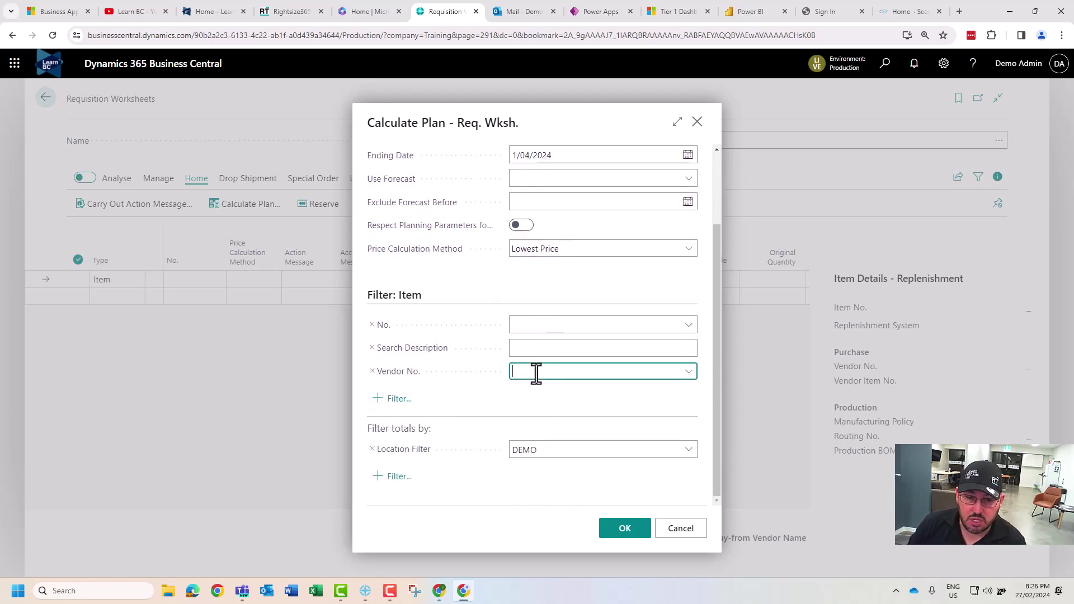
pyautogui.click(628, 535)
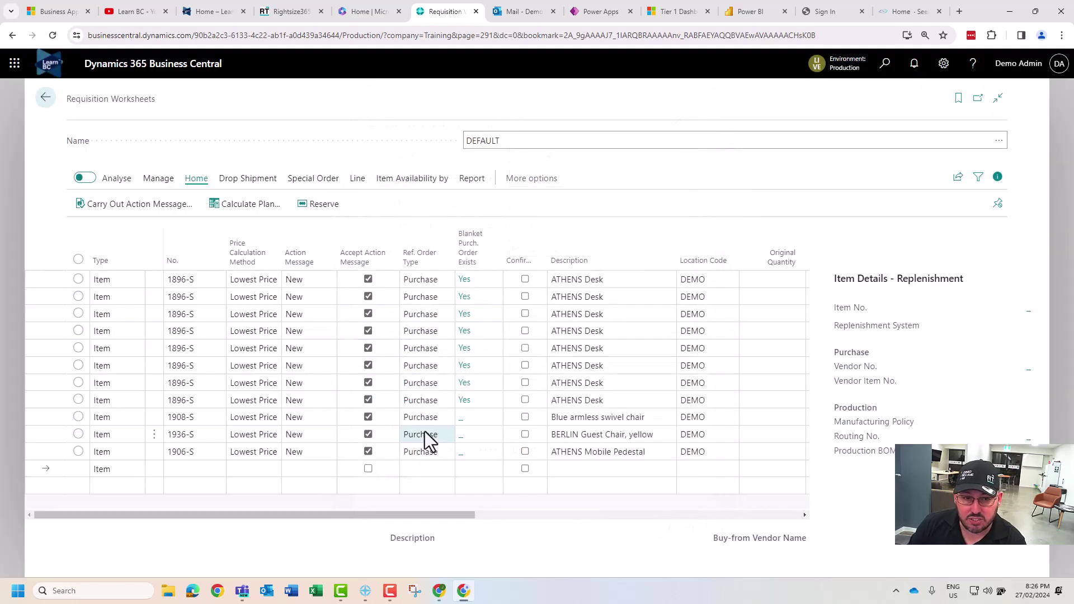
# Inspect the suggested lines, checking the ATHENS Mobile Pedestal description and the Type options on the fourth ATHENS Desk line.
pyautogui.click(592, 456)
pyautogui.click(614, 451)
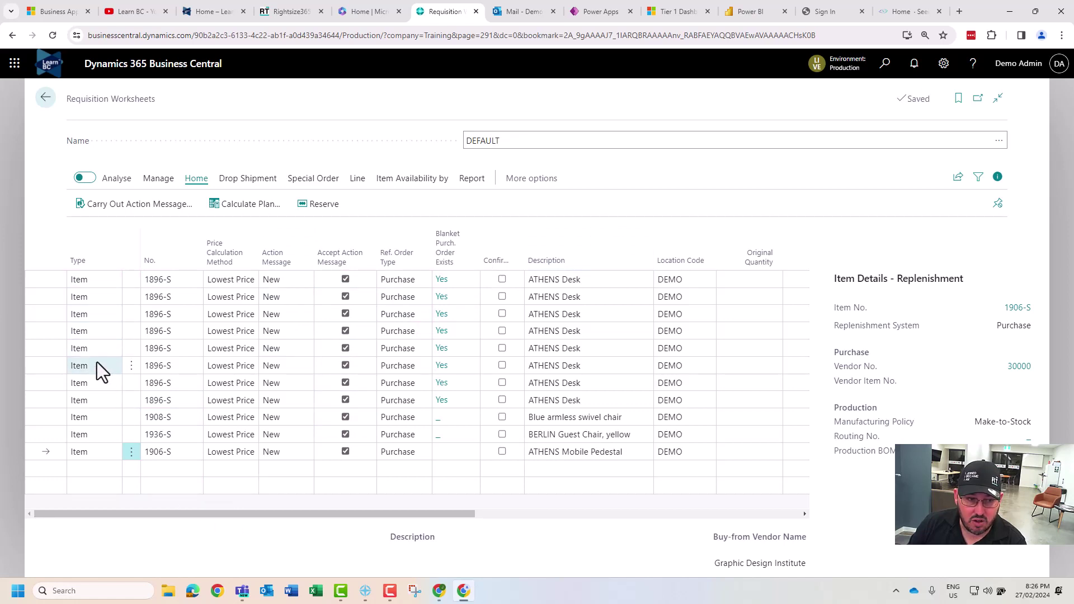
pyautogui.click(104, 336)
pyautogui.click(114, 332)
pyautogui.click(114, 331)
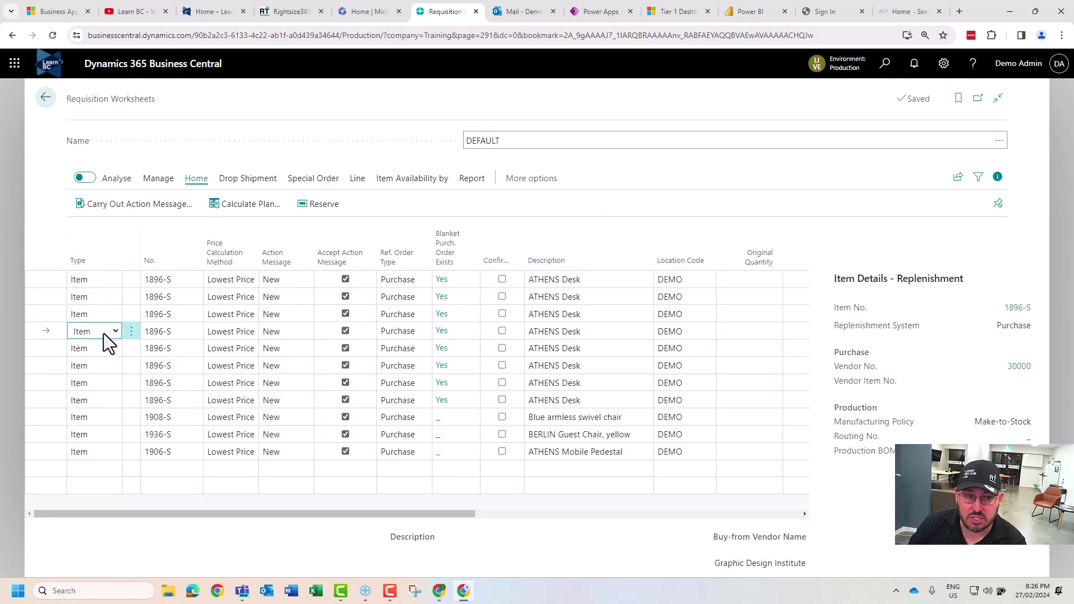
pyautogui.click(113, 332)
pyautogui.click(113, 331)
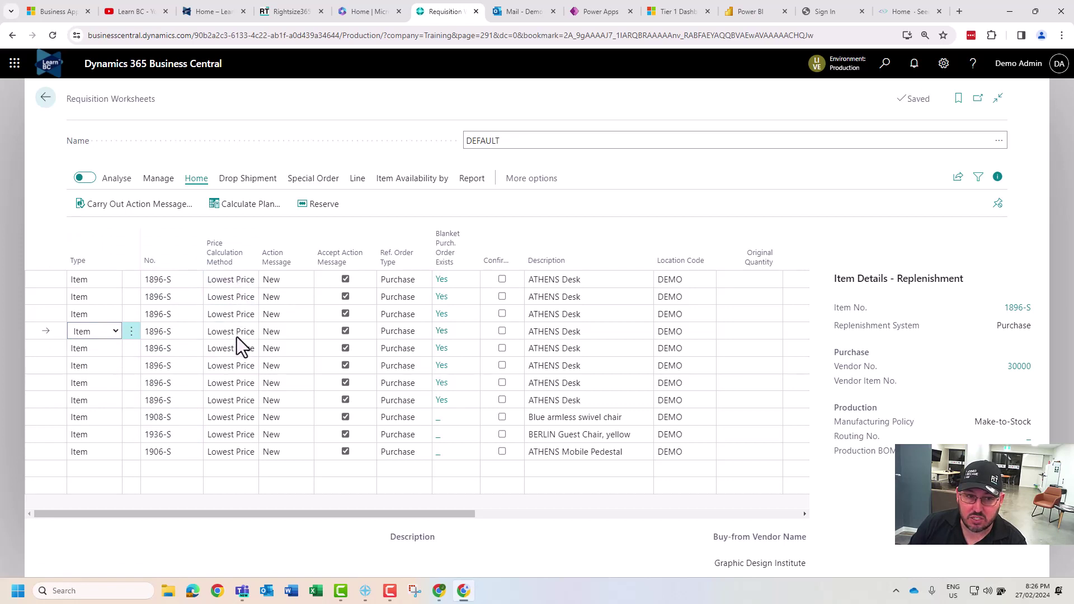
# View the available action message options on the first ATHENS Desk line without changing the selection.
pyautogui.click(295, 278)
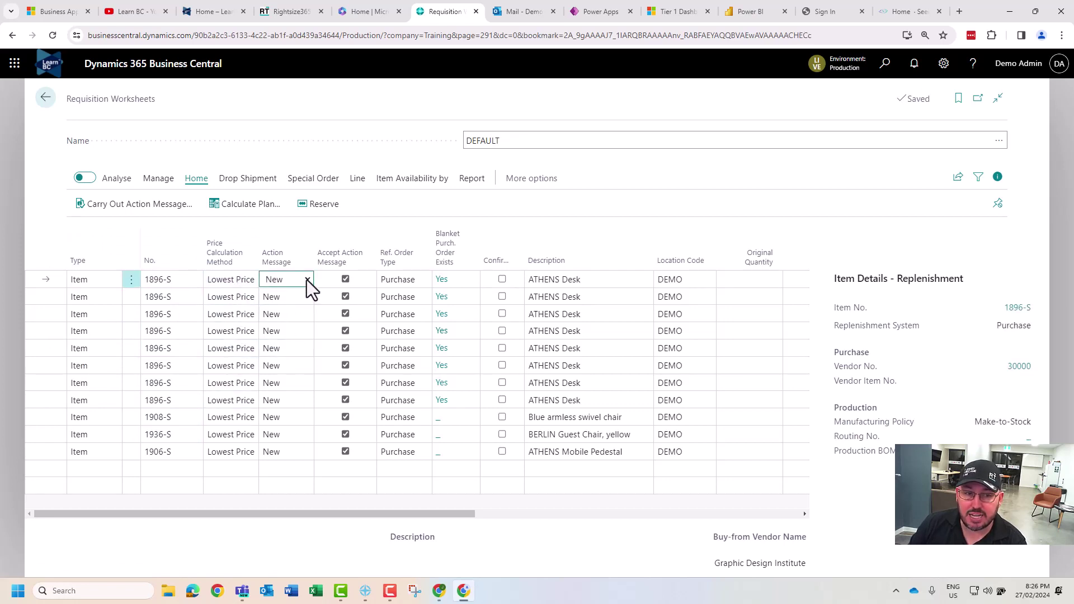
pyautogui.click(306, 280)
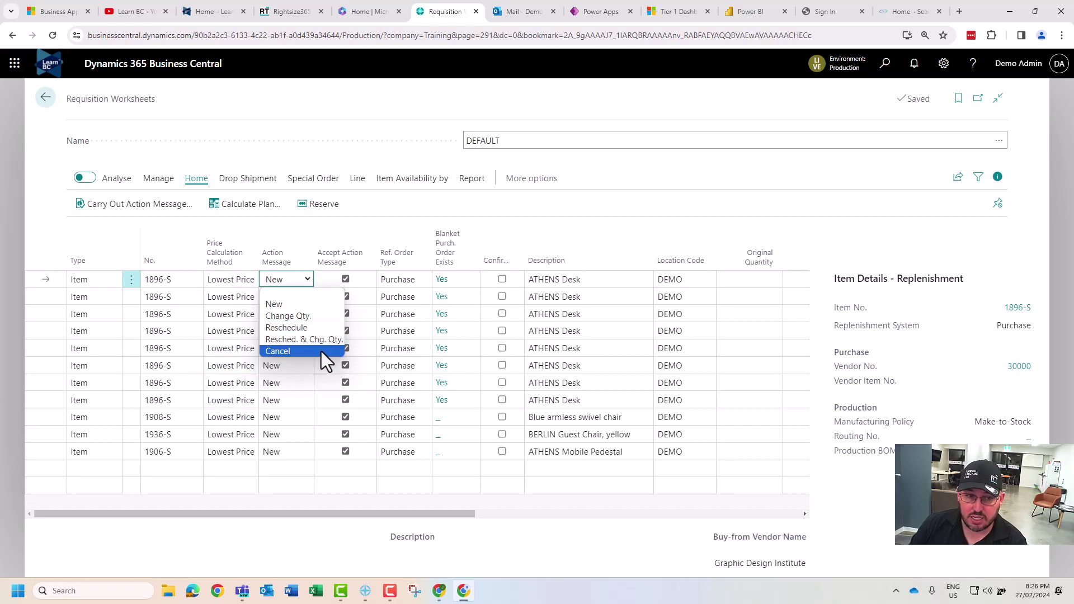
pyautogui.click(401, 208)
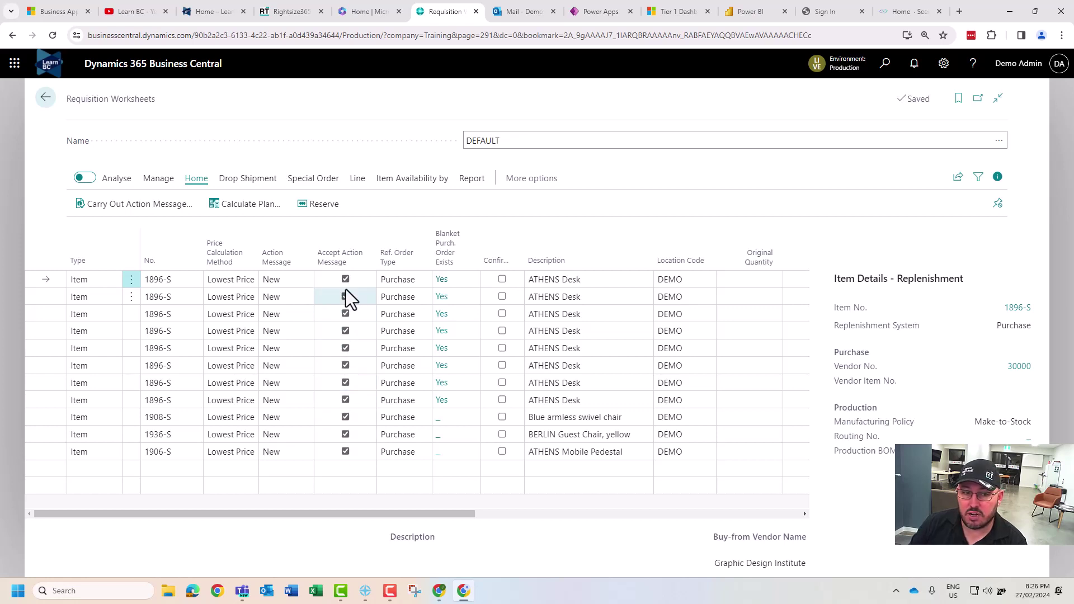
# Clear and restore Accept Action Message on the lines for items 1936-S and 1906-S.
pyautogui.click(346, 452)
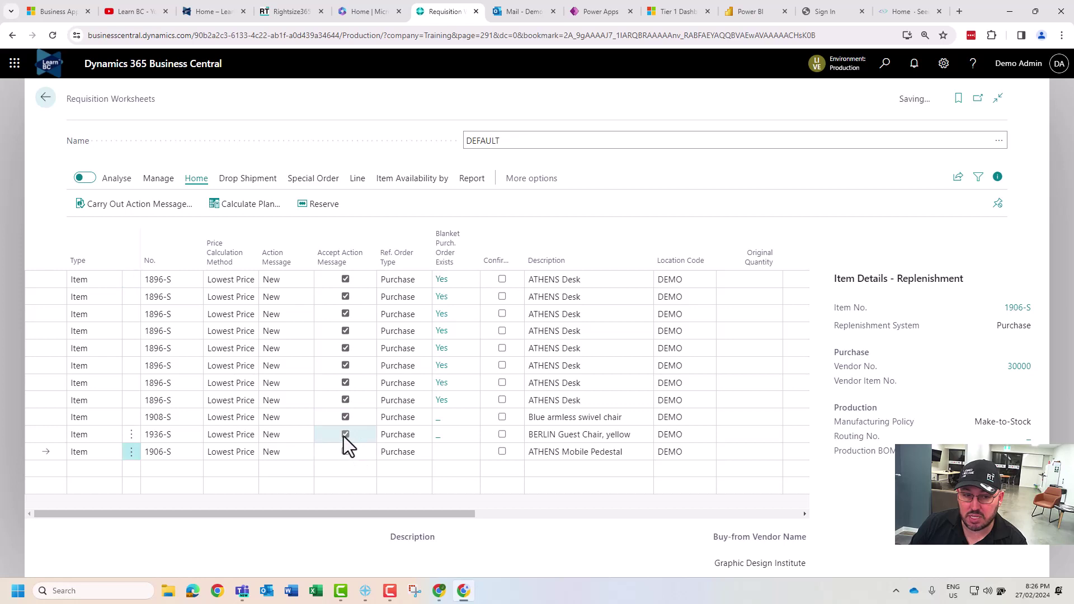
pyautogui.click(344, 435)
pyautogui.click(343, 416)
pyautogui.click(345, 435)
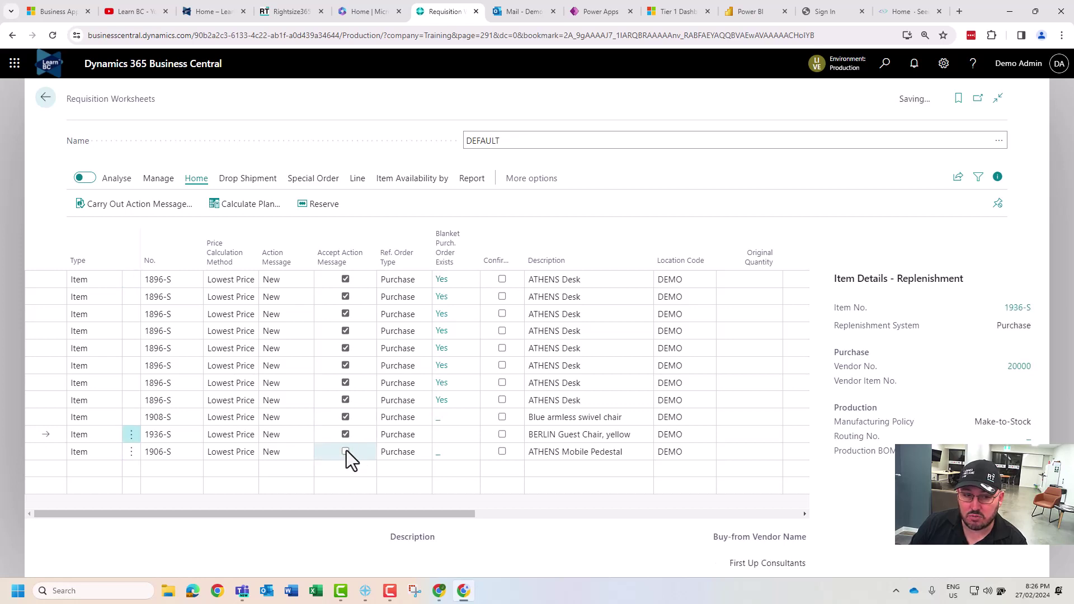
pyautogui.click(346, 452)
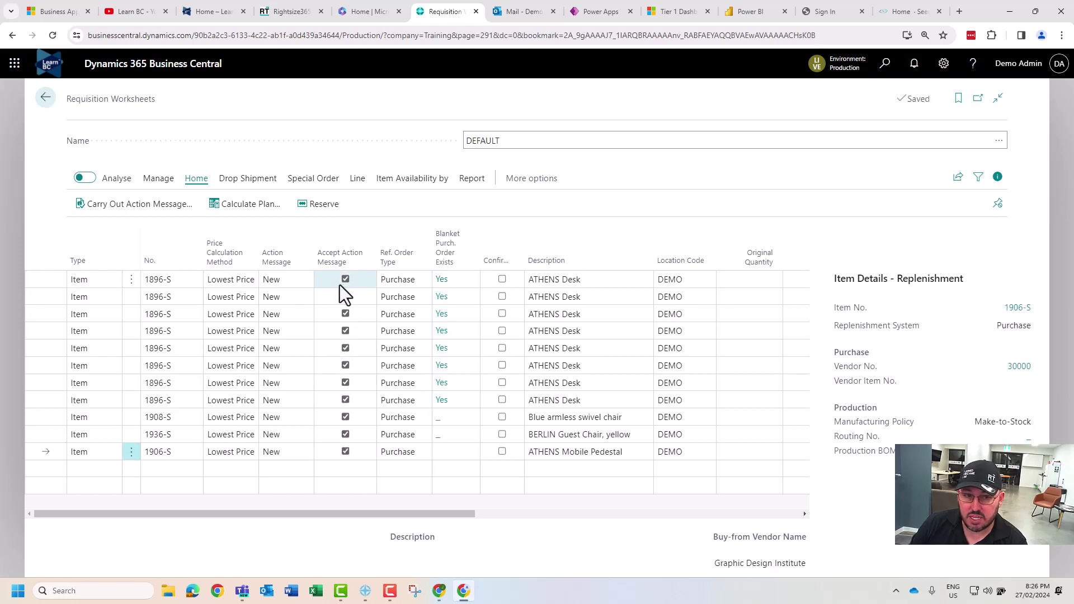
# View the blanket purchase order behind the first ATHENS Desk line and return to the requisition worksheet.
pyautogui.moveTo(401, 260)
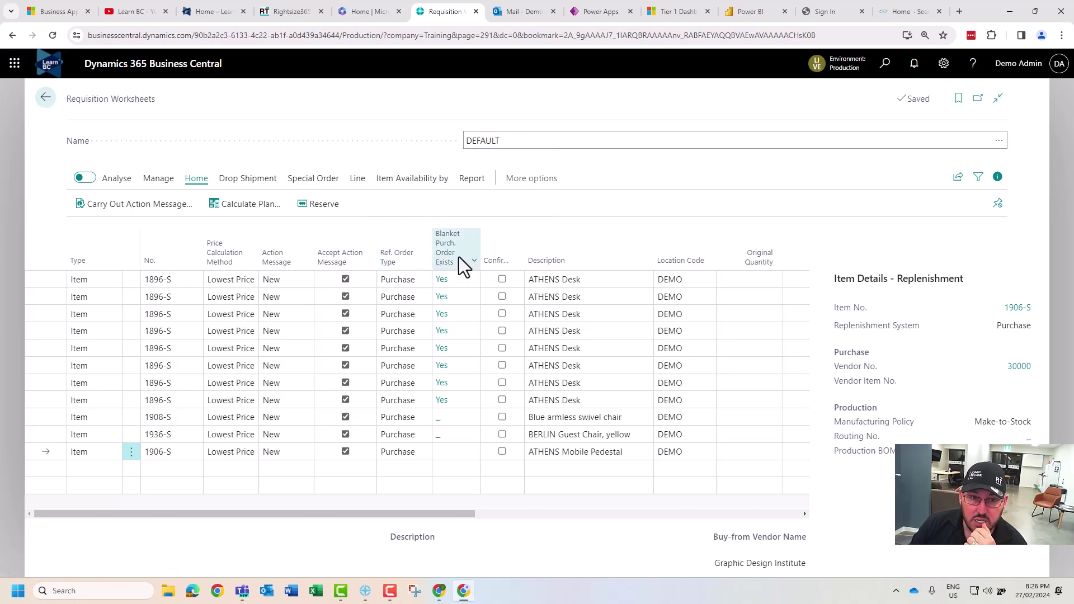
pyautogui.click(423, 281)
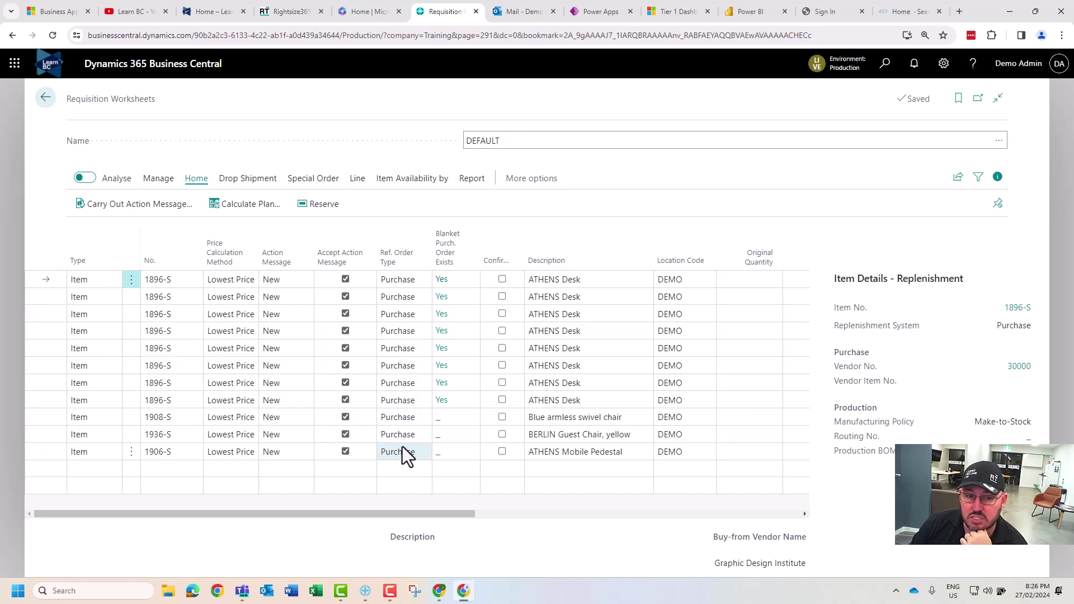
pyautogui.moveTo(460, 247)
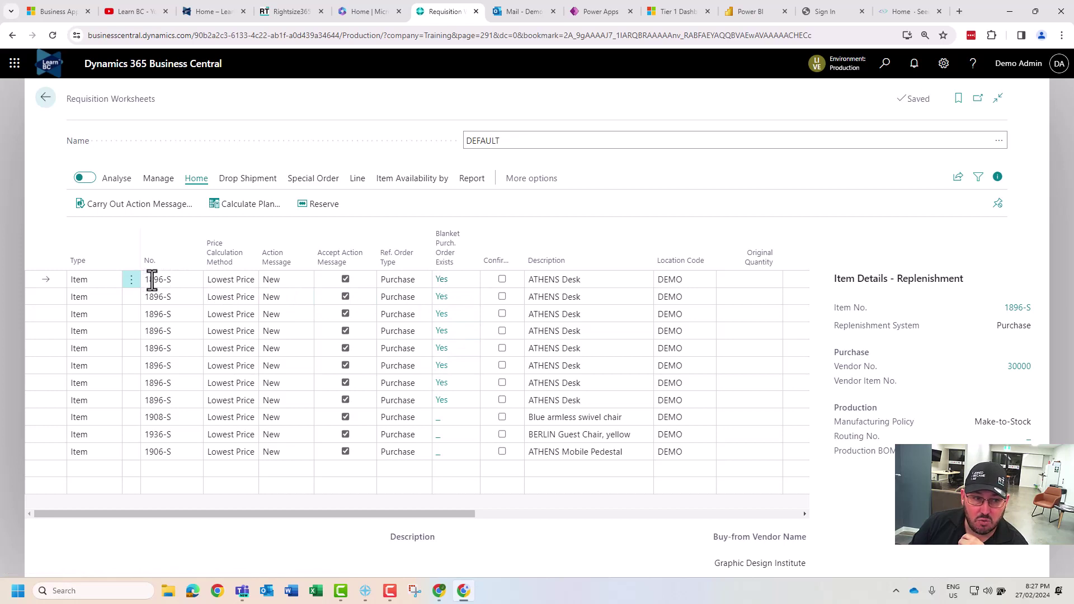
pyautogui.click(442, 280)
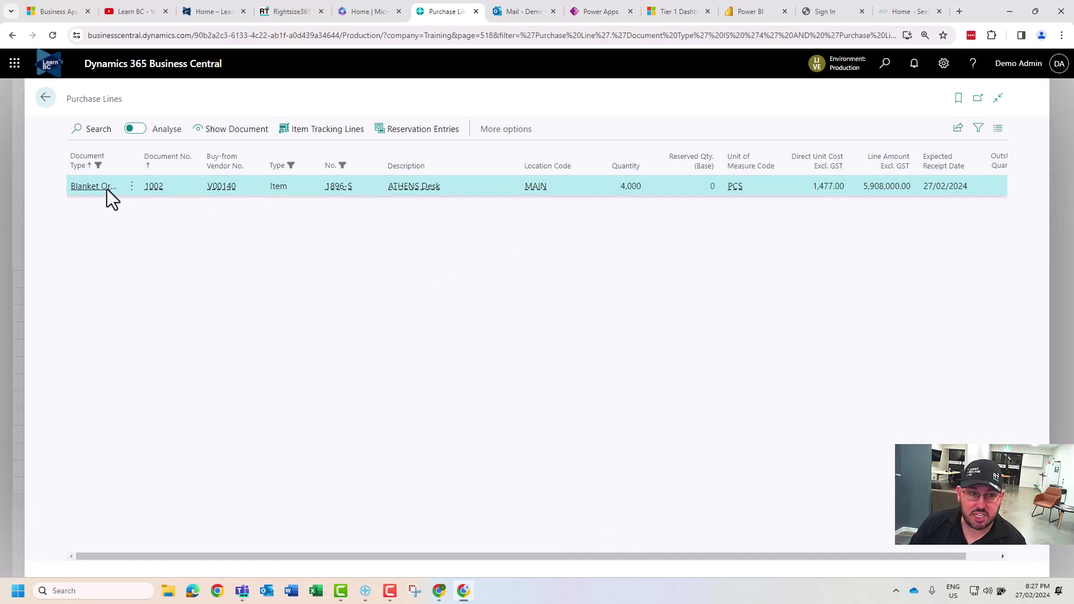
pyautogui.click(241, 132)
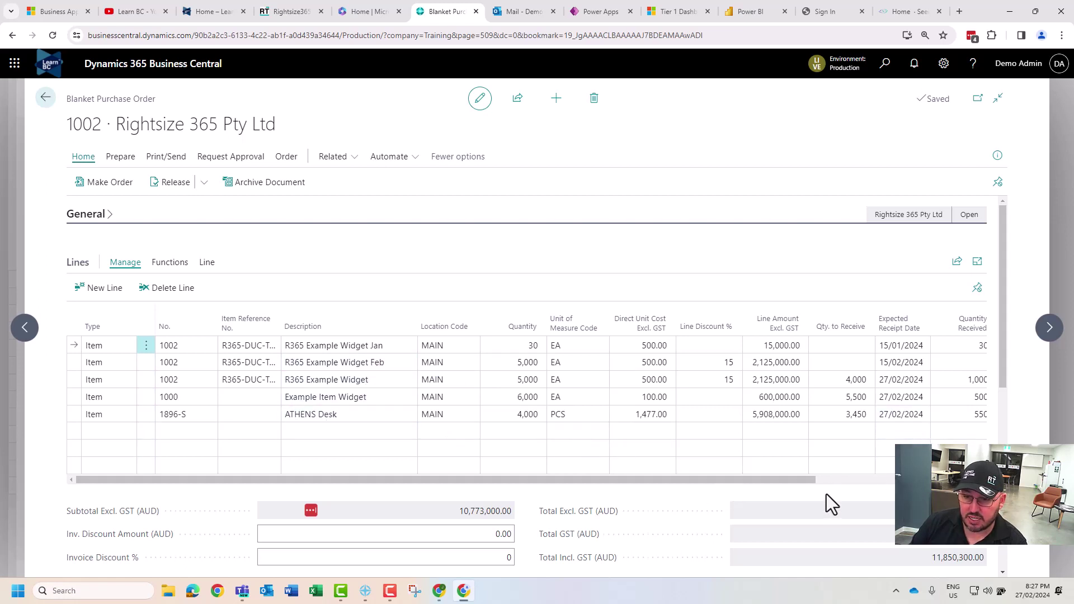
pyautogui.press('Escape')
pyautogui.press('Escape')
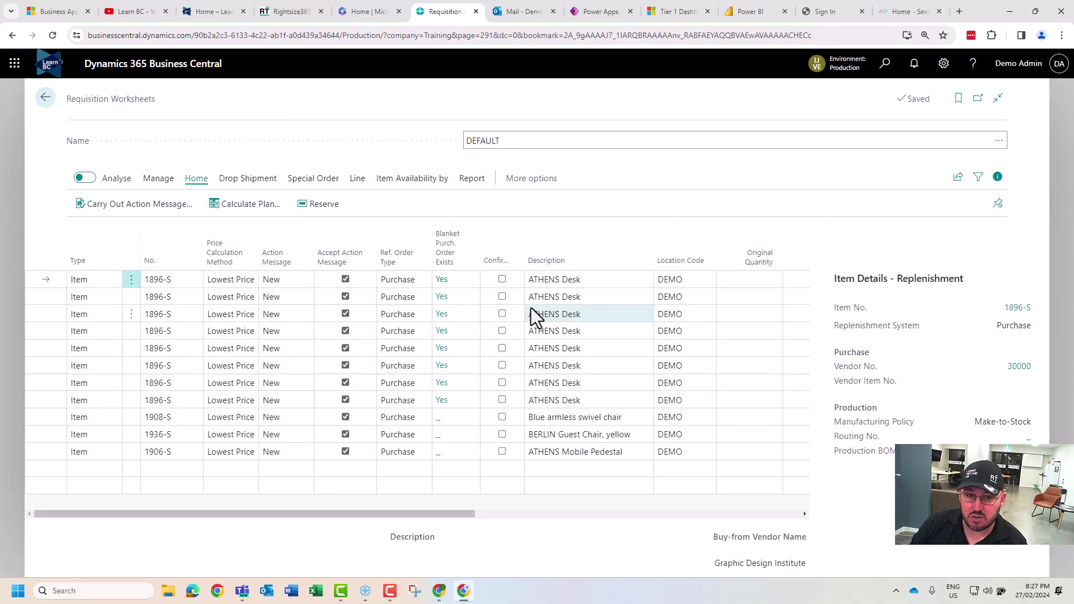
# Set the quantity of the first ATHENS Desk line to 4003.
pyautogui.moveTo(441, 514); pyautogui.dragTo(592, 526)
pyautogui.click(590, 279)
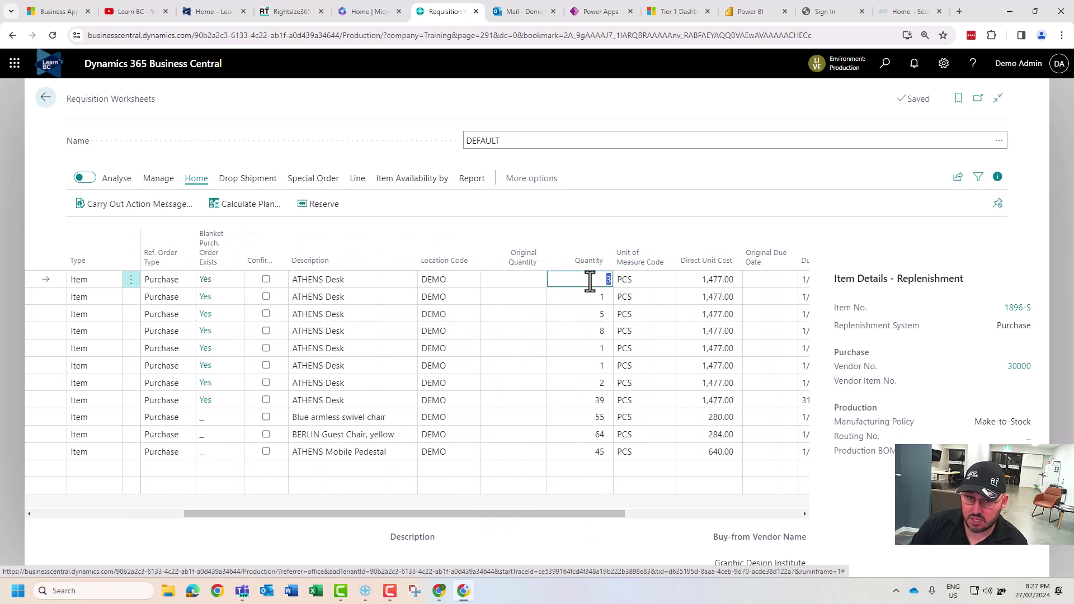
pyautogui.write('4003')
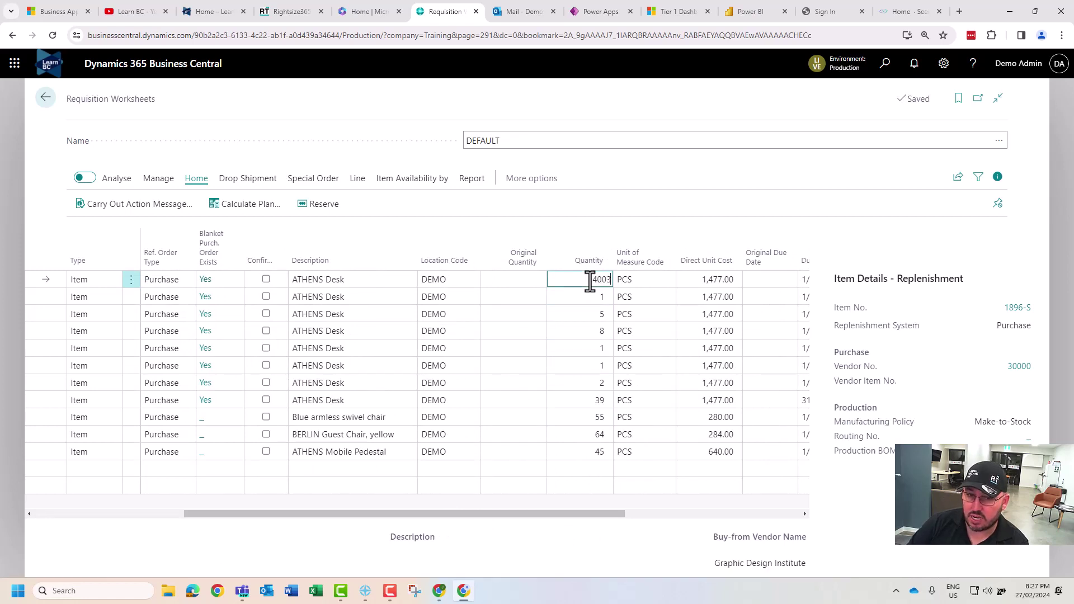
pyautogui.press('Down')
pyautogui.press('Up')
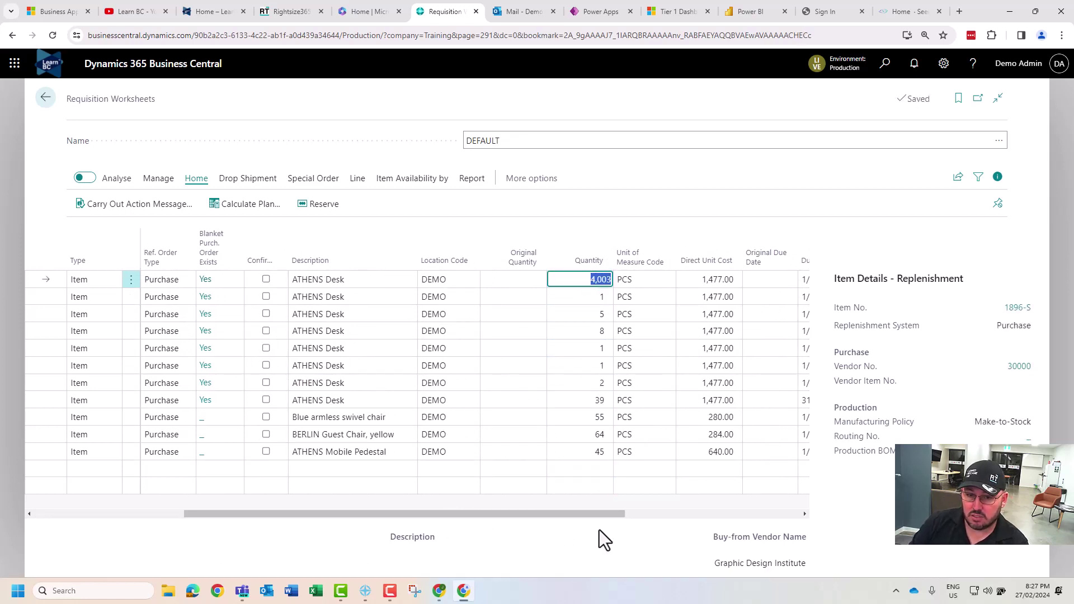
# Widen the Confirmed column to fit its heading, and tick and clear Confirmed on the second ATHENS Desk line.
pyautogui.moveTo(599, 530); pyautogui.dragTo(417, 527)
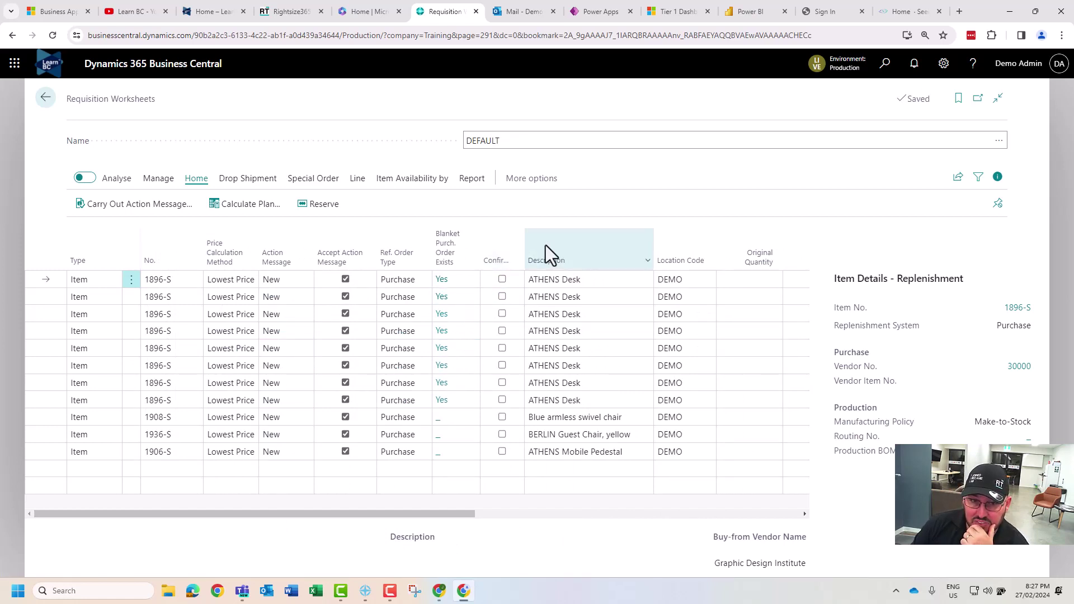
pyautogui.moveTo(524, 247); pyautogui.dragTo(547, 245)
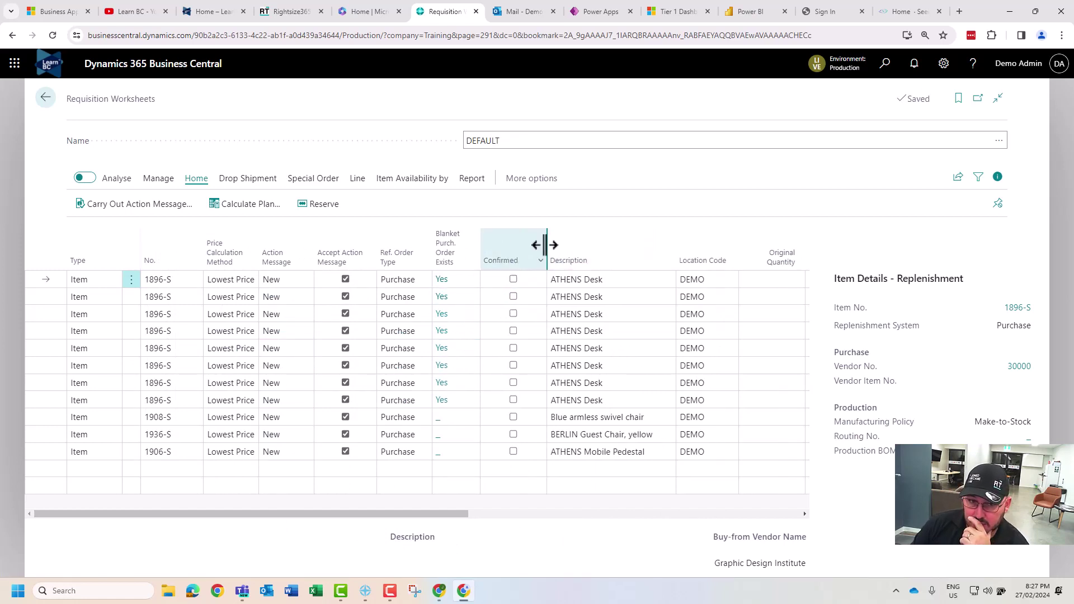
pyautogui.click(514, 295)
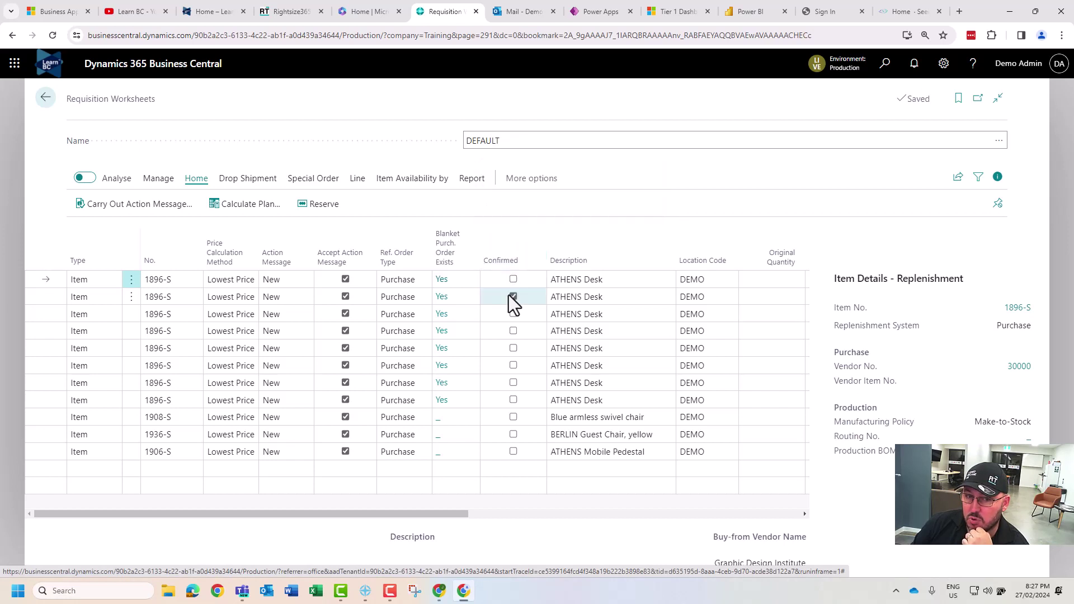
pyautogui.click(513, 296)
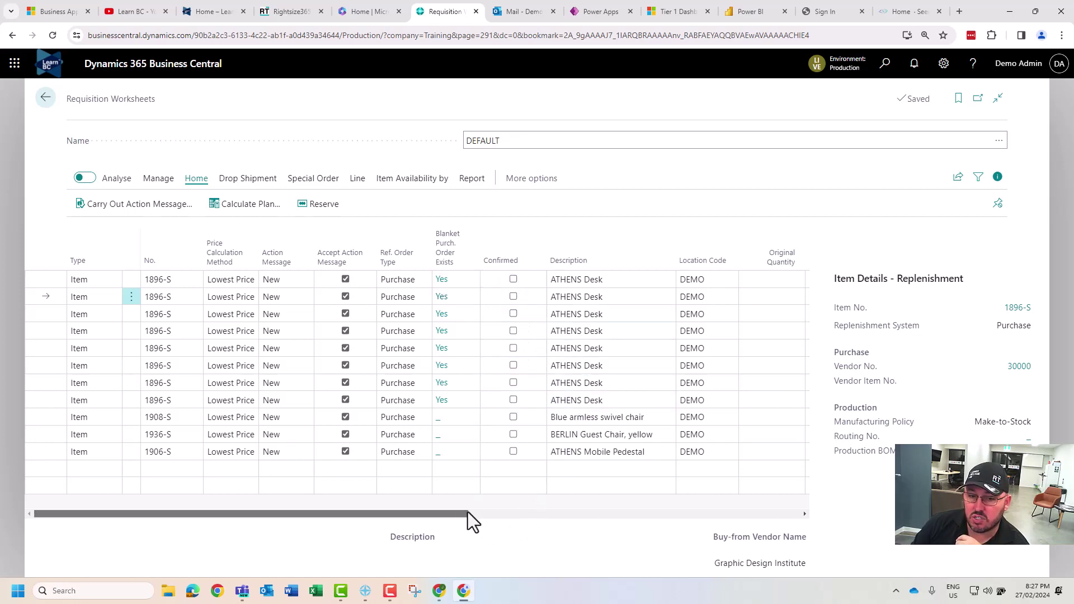
# Set the first ATHENS Desk line's quantity to 41 and its unit of measure to PACK.
pyautogui.moveTo(468, 513); pyautogui.dragTo(735, 518)
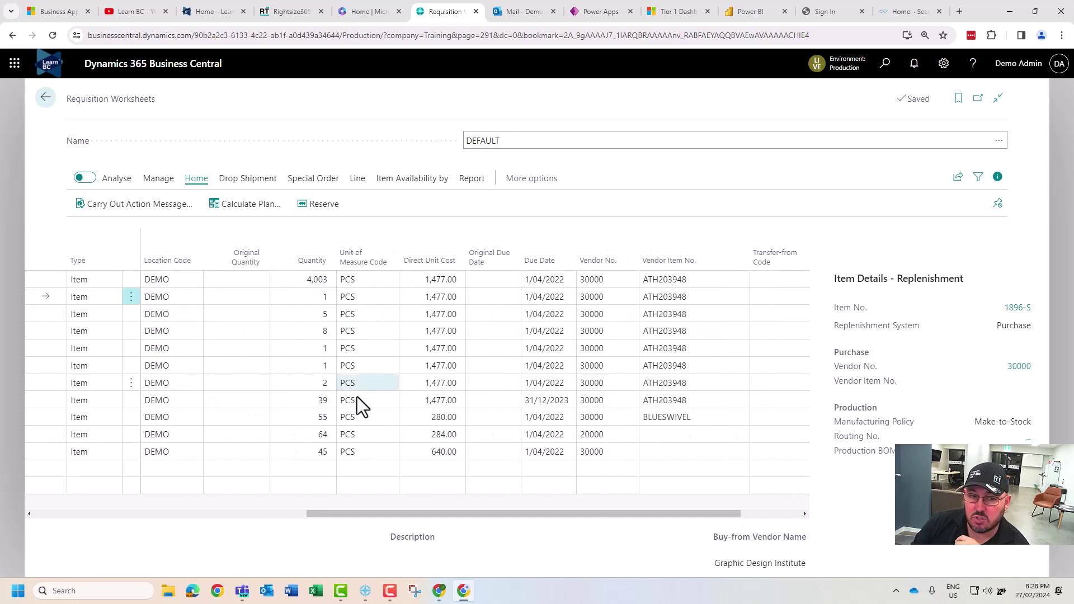
pyautogui.click(372, 282)
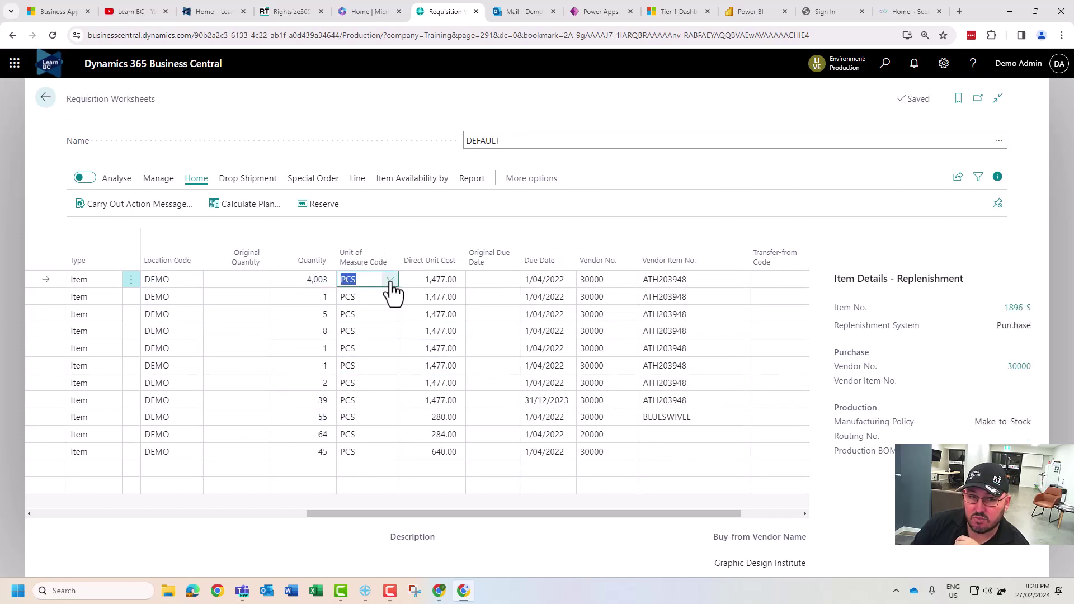
pyautogui.click(391, 281)
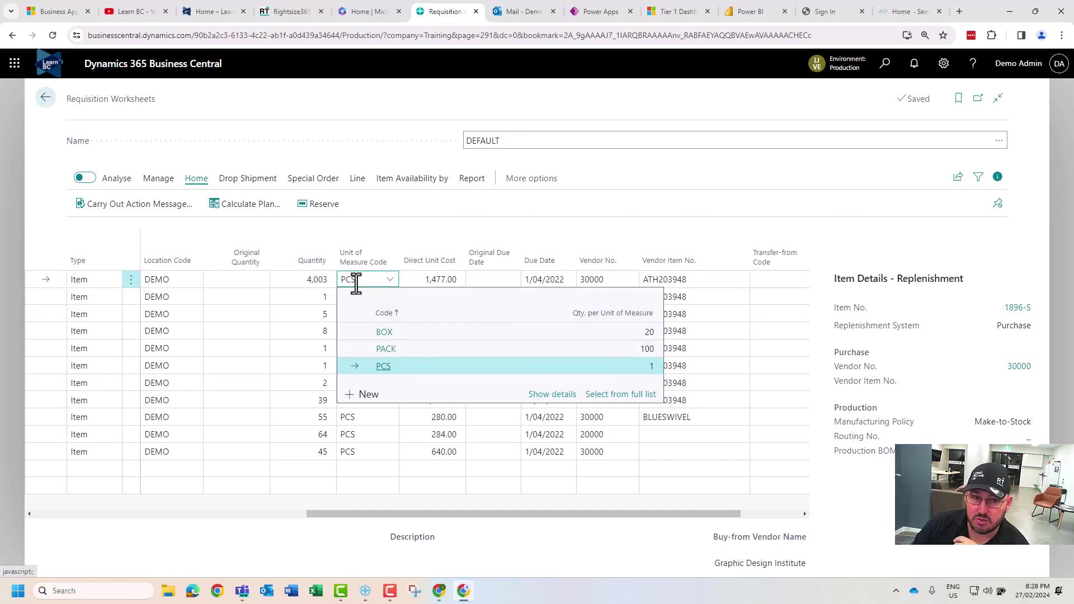
pyautogui.click(302, 280)
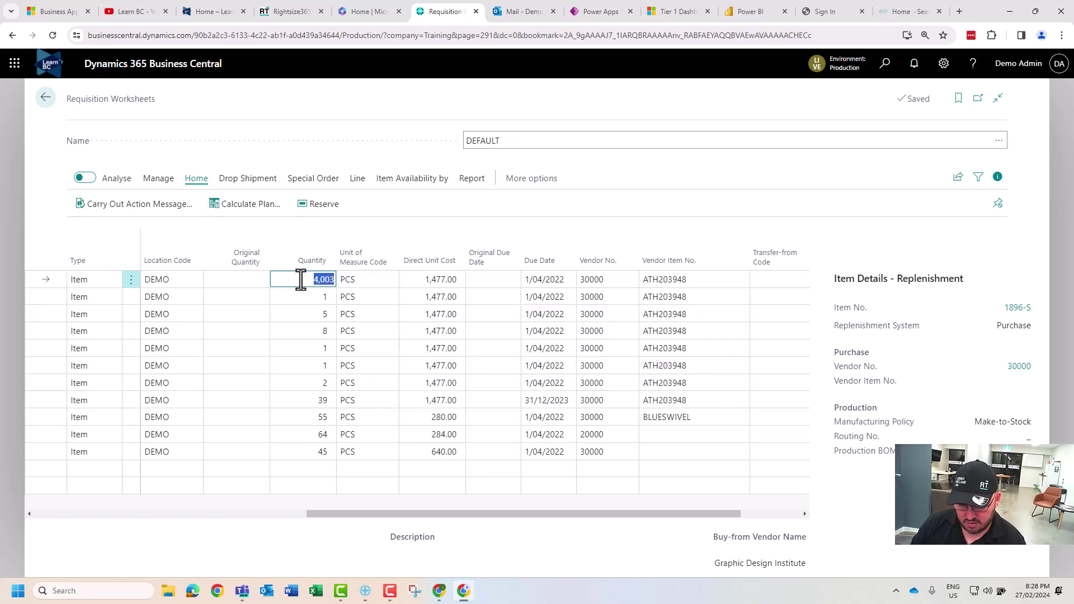
pyautogui.write('41')
pyautogui.press('Tab')
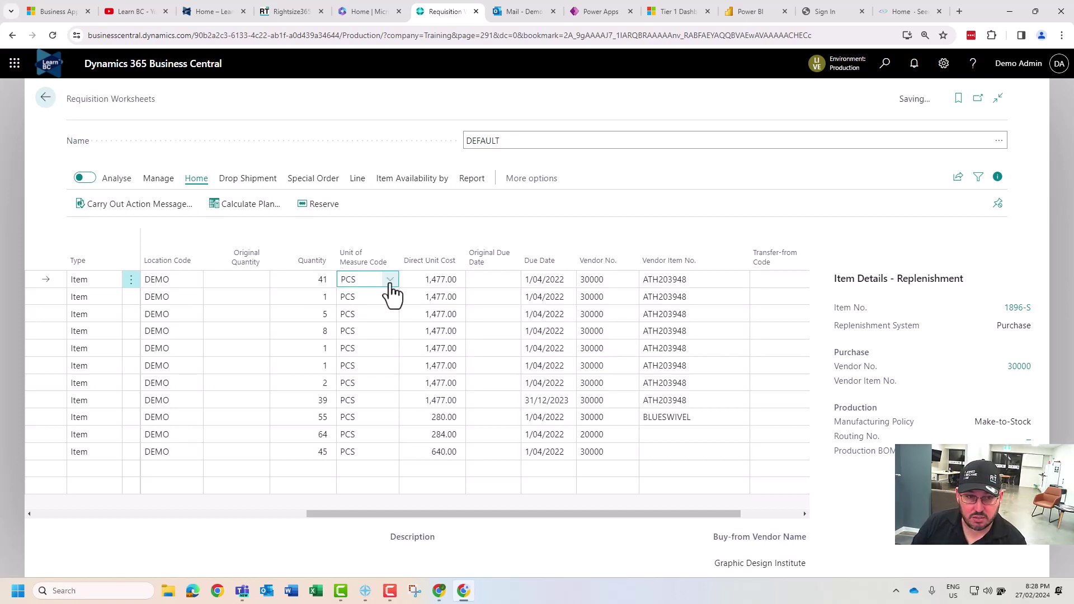
pyautogui.click(391, 281)
pyautogui.click(399, 351)
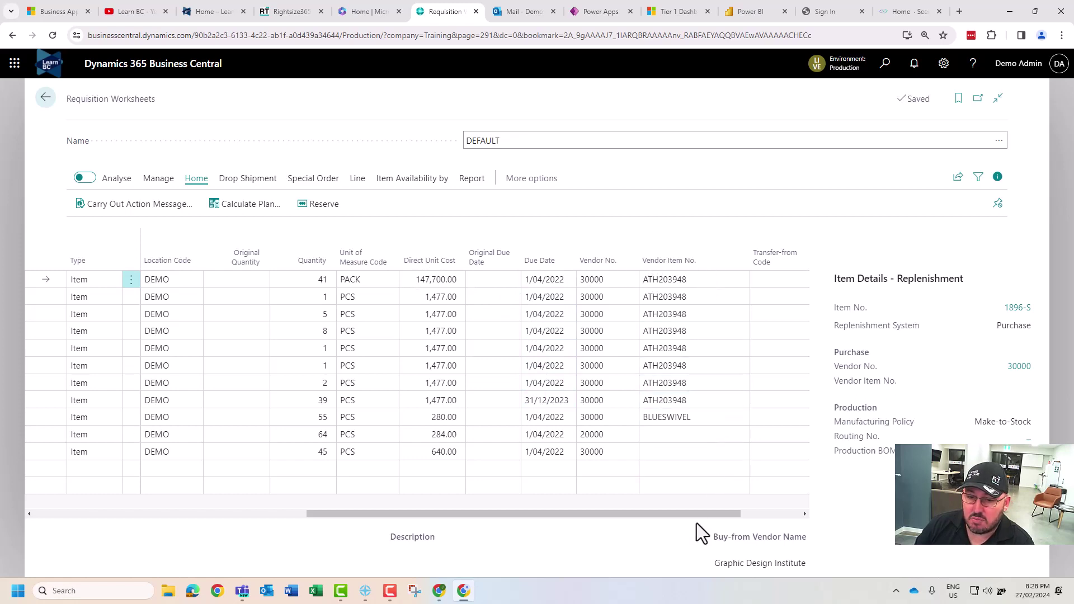
# View the replenishment system options on the first ATHENS Desk line without changing the selection.
pyautogui.moveTo(703, 515); pyautogui.dragTo(805, 516)
pyautogui.click(741, 279)
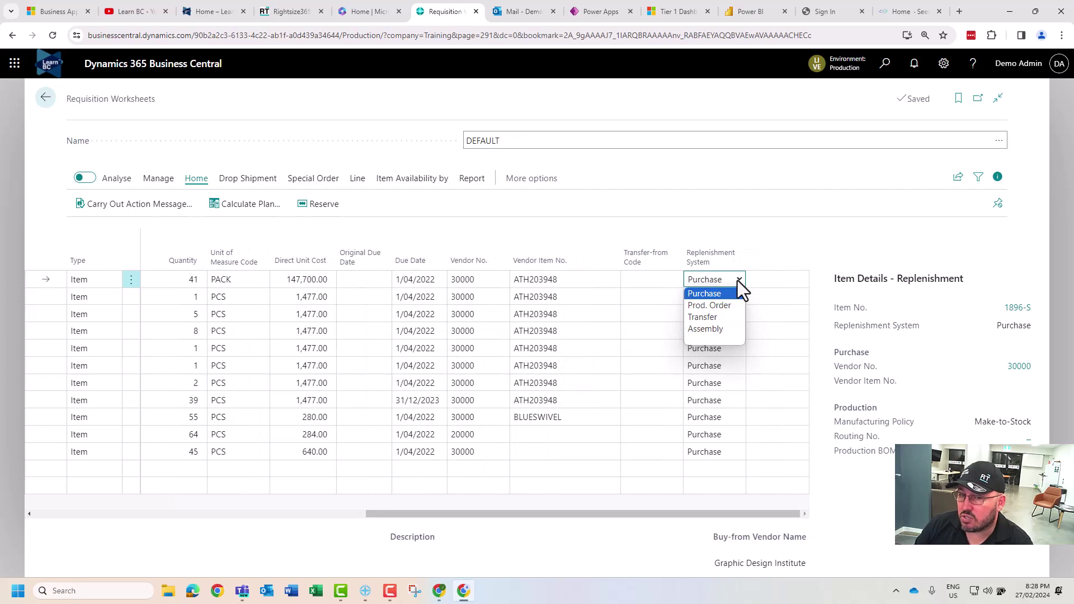
pyautogui.click(736, 278)
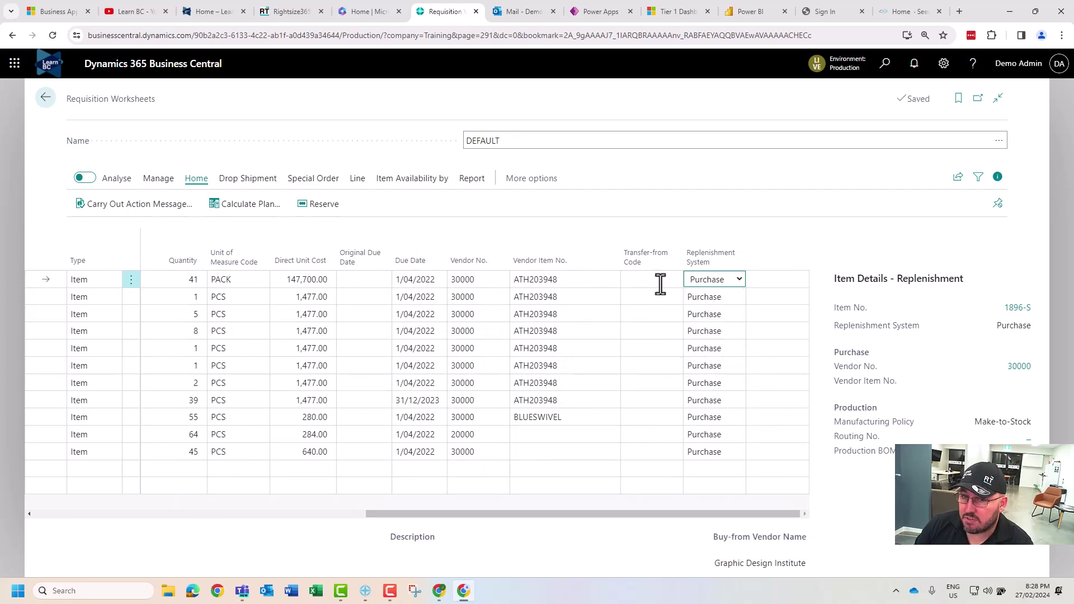
pyautogui.moveTo(687, 511); pyautogui.dragTo(313, 530)
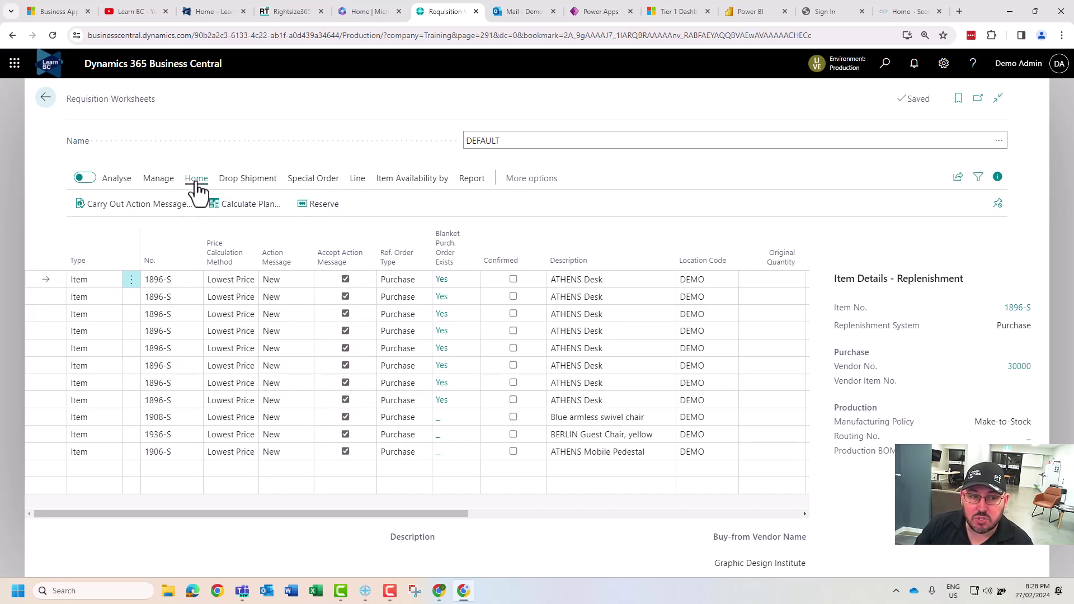
# Carry out the action messages for the accepted worksheet lines without printing orders, and return to the home page.
pyautogui.click(139, 217)
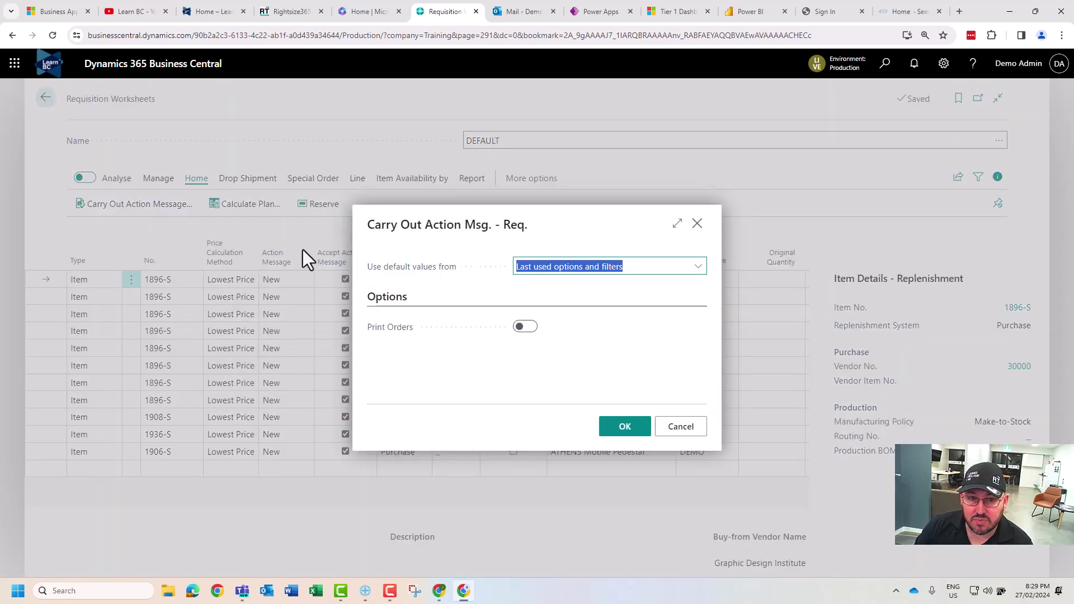
pyautogui.click(630, 427)
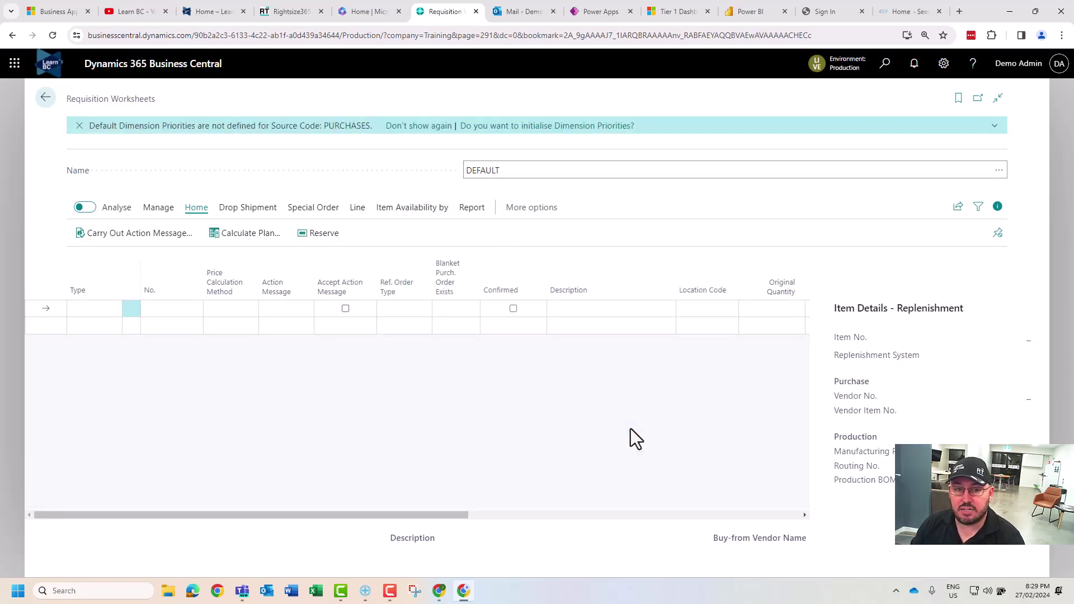
pyautogui.press('Escape')
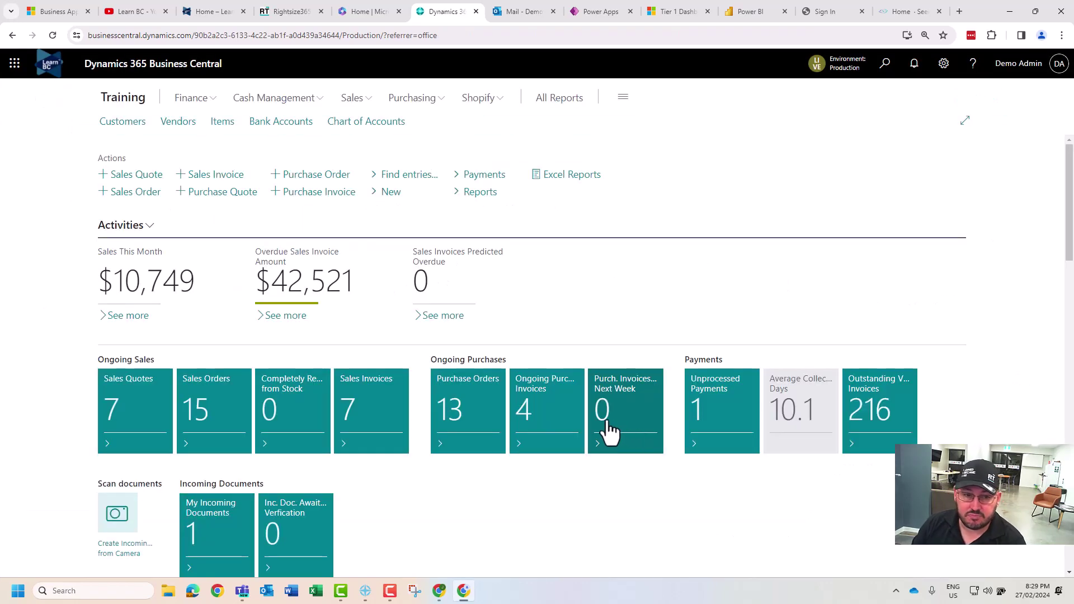
# Open the new First Up Consultants purchase order and examine the lines of the following Graphic Design Institute order.
pyautogui.click(476, 411)
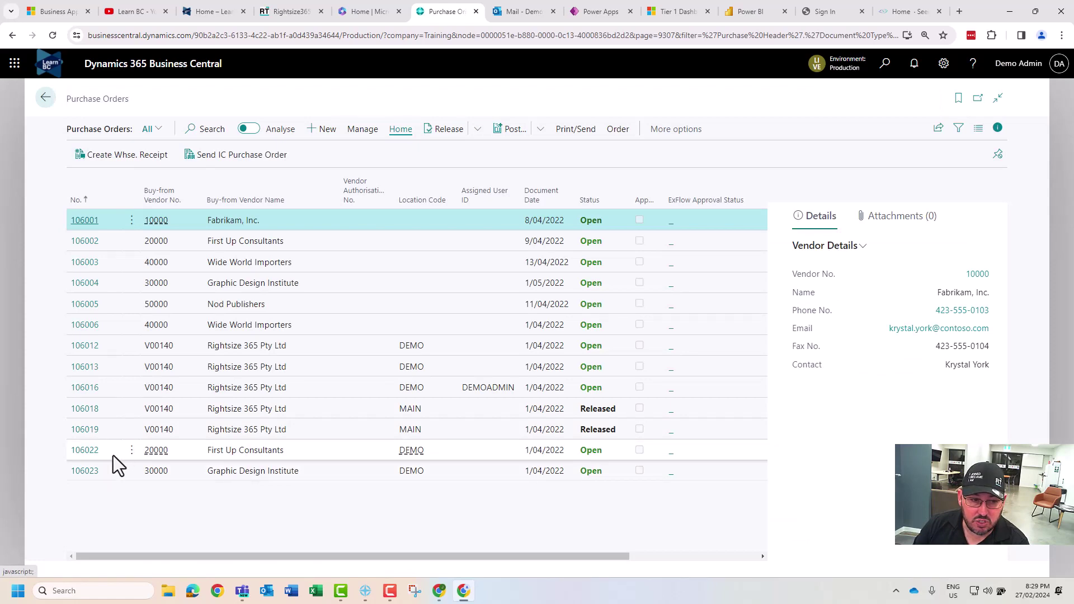
pyautogui.click(88, 451)
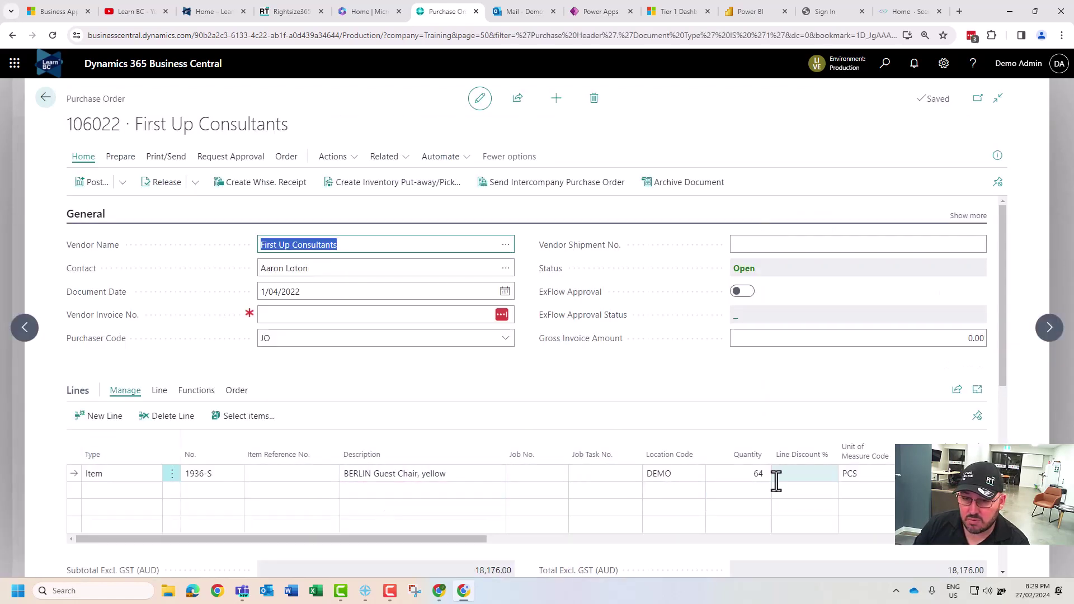
pyautogui.click(1050, 328)
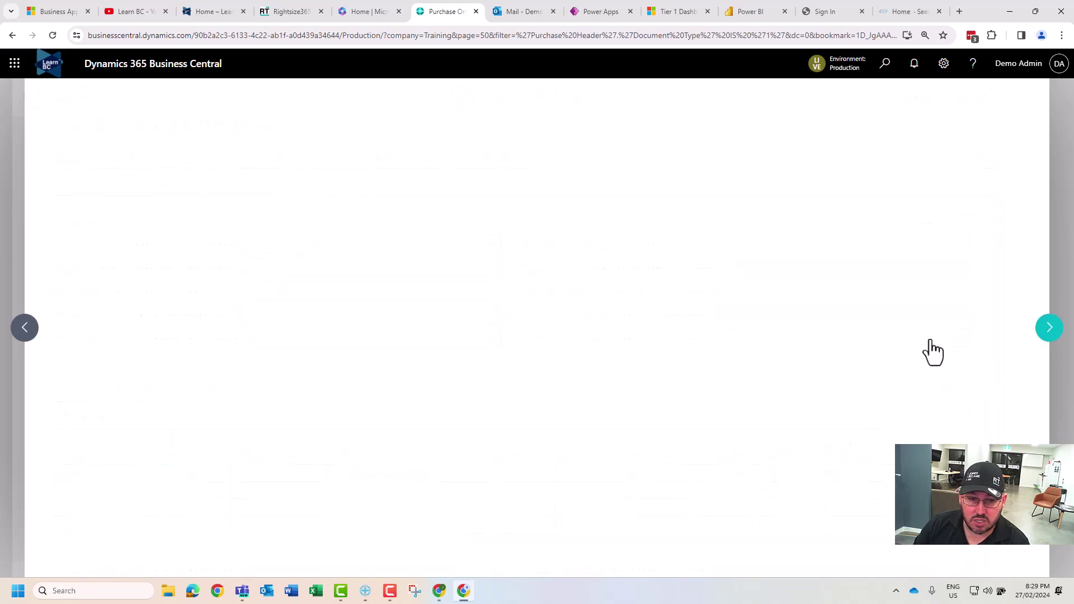
pyautogui.scroll(-3, 518, 381)
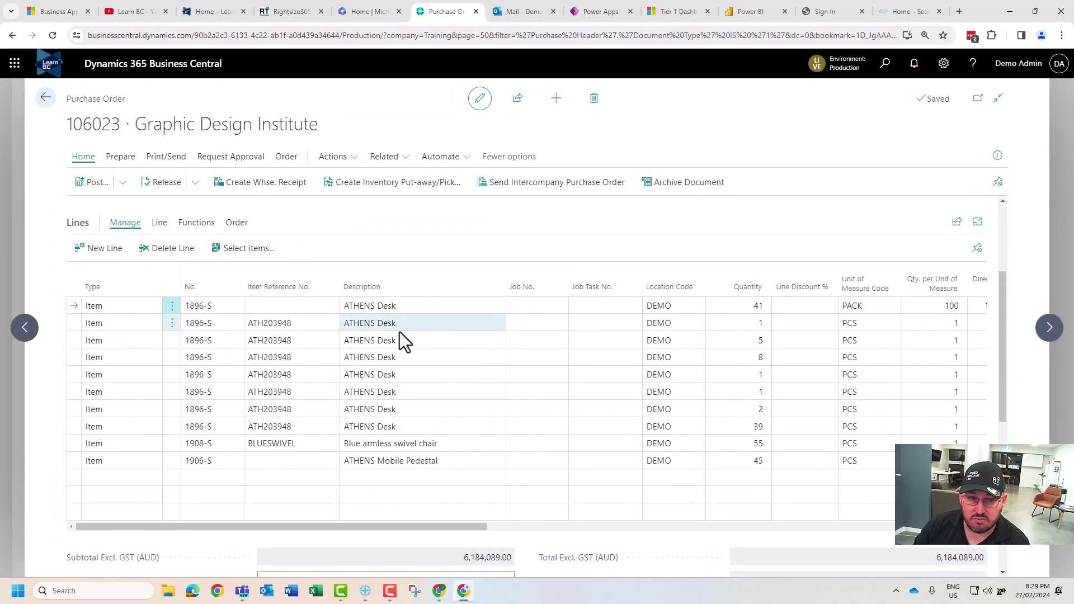